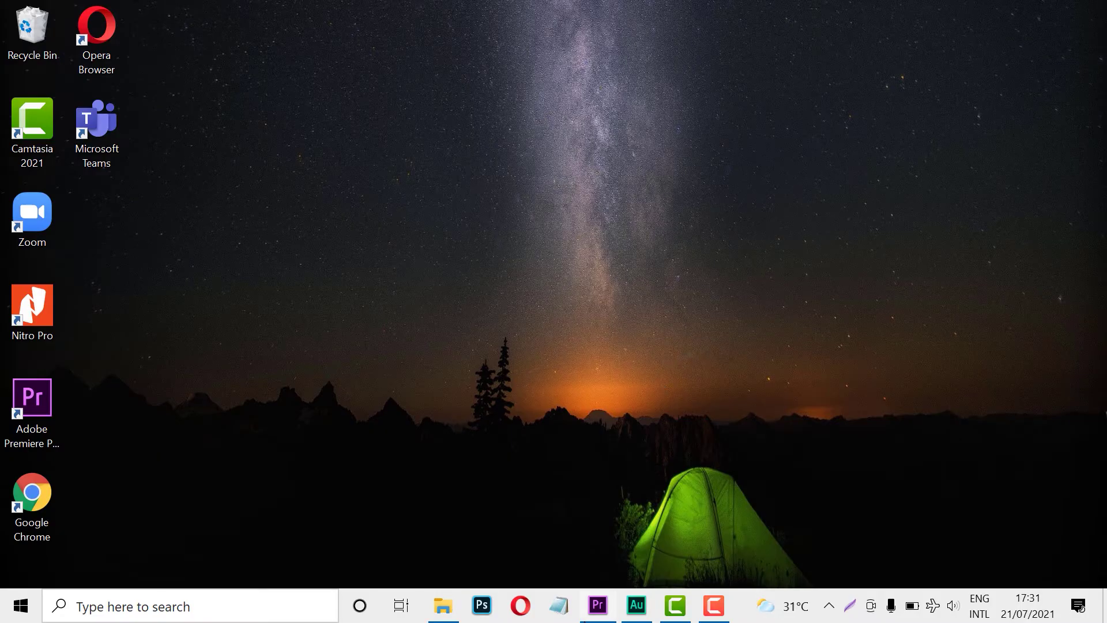
Step: Bring Premiere forward, then view the MG 157 folder showing bangsin 24fps.mp4 at 120.648 KB
{"action": "left_click", "coordinate": [600, 615]}
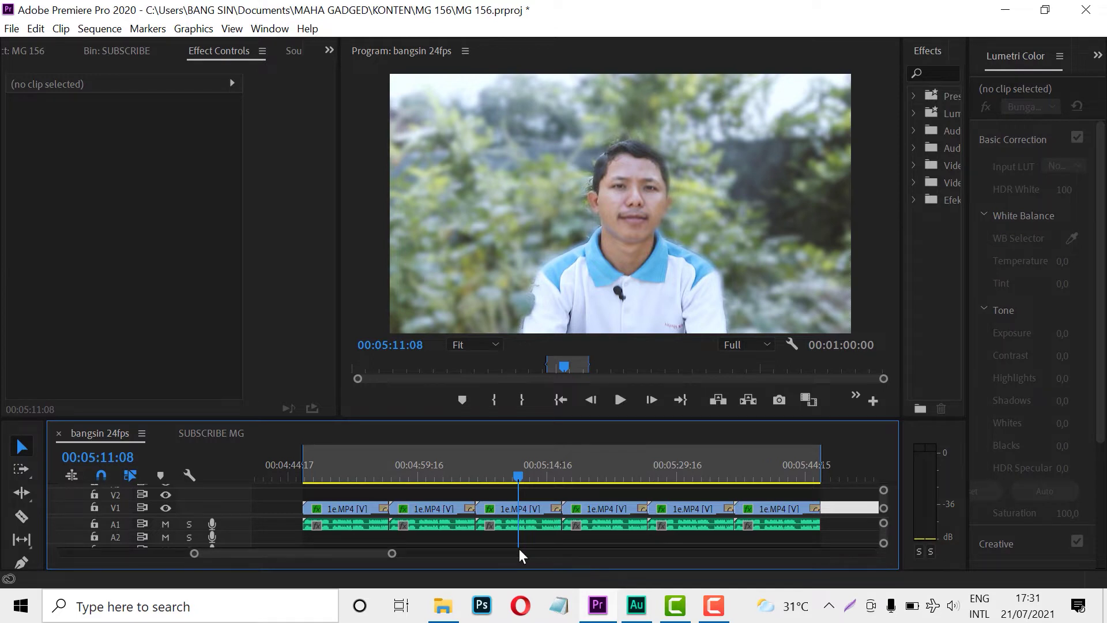
{"action": "left_click", "coordinate": [445, 608]}
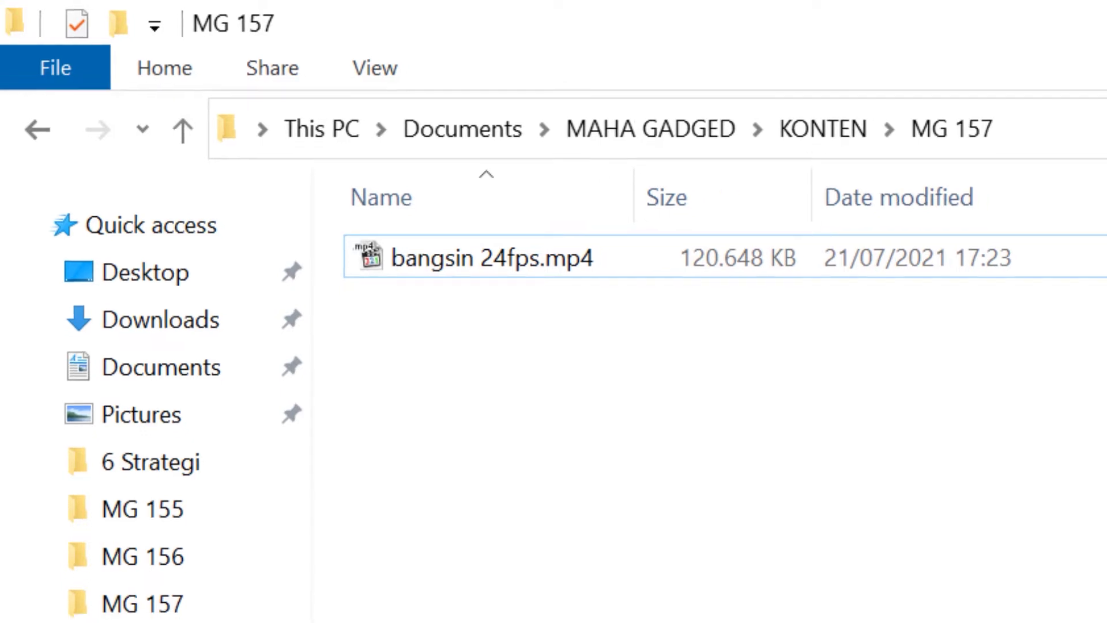
Step: Glance at the exported file in MG 157 again, ending in the bangsin 24fps Premiere project
{"action": "left_click", "coordinate": [598, 605]}
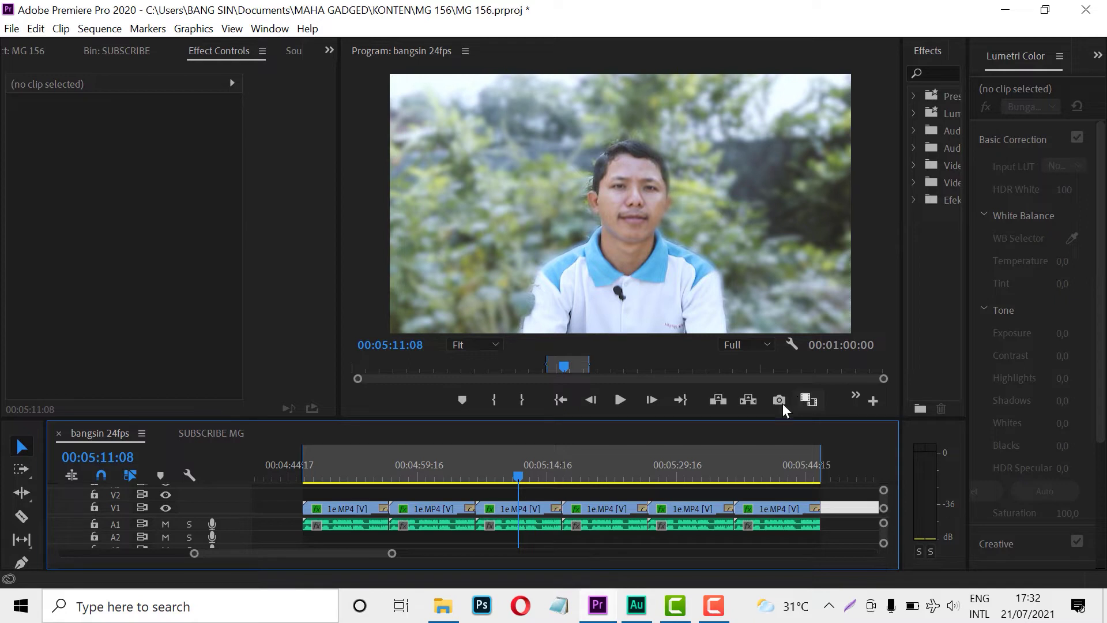
{"action": "left_click", "coordinate": [443, 606]}
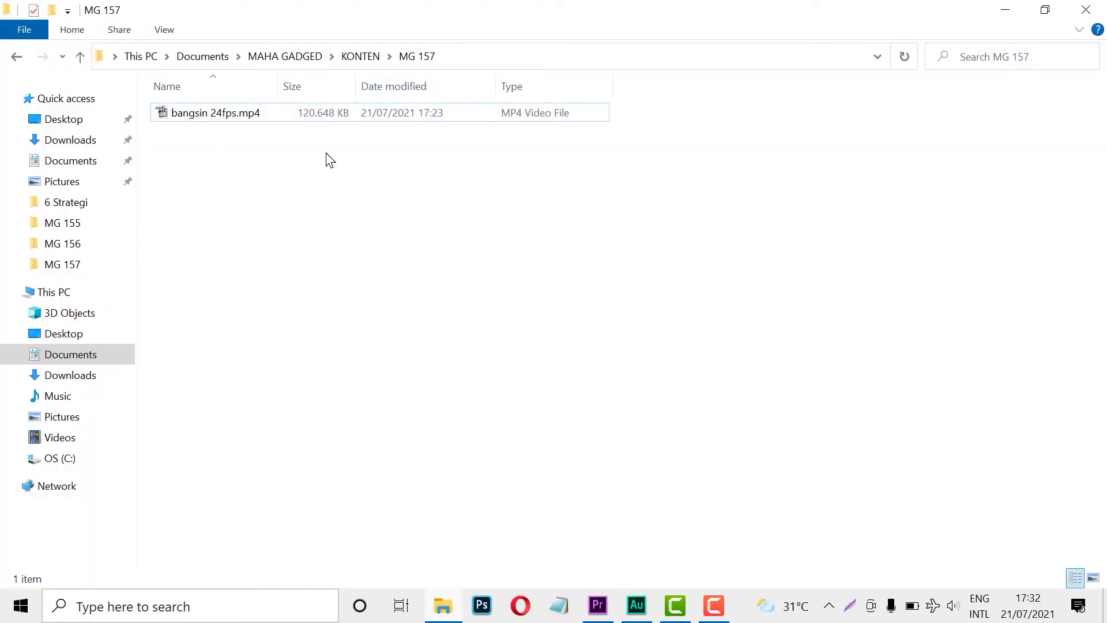
{"action": "left_click", "coordinate": [600, 607]}
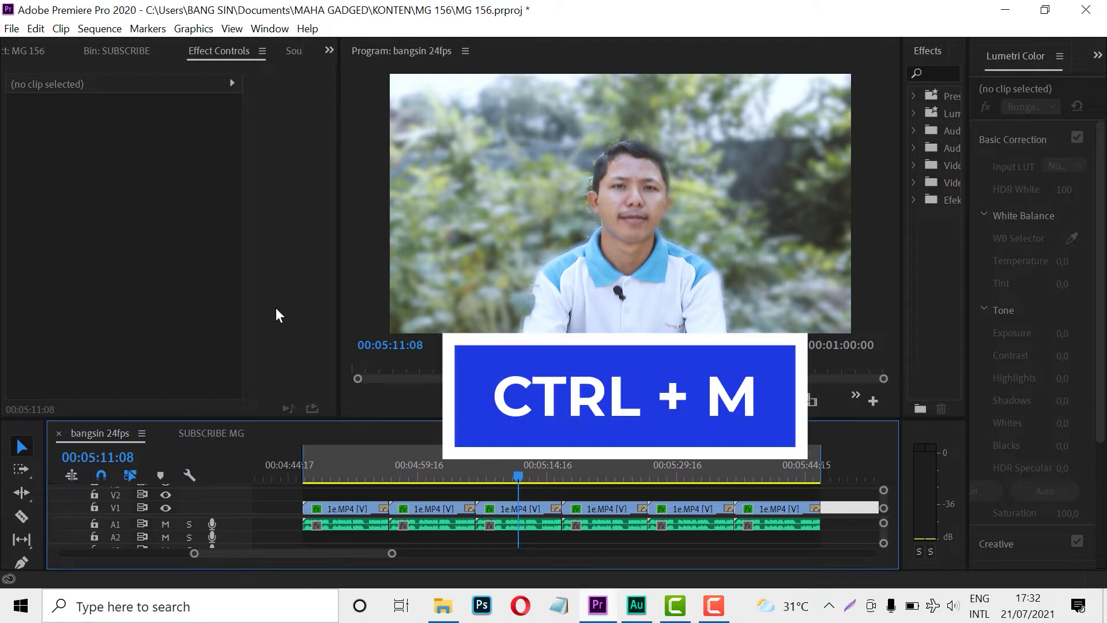
Step: Open the sequence's Export Settings with Ctrl+M and keep H.264 as the format
{"action": "key", "text": "ctrl+m"}
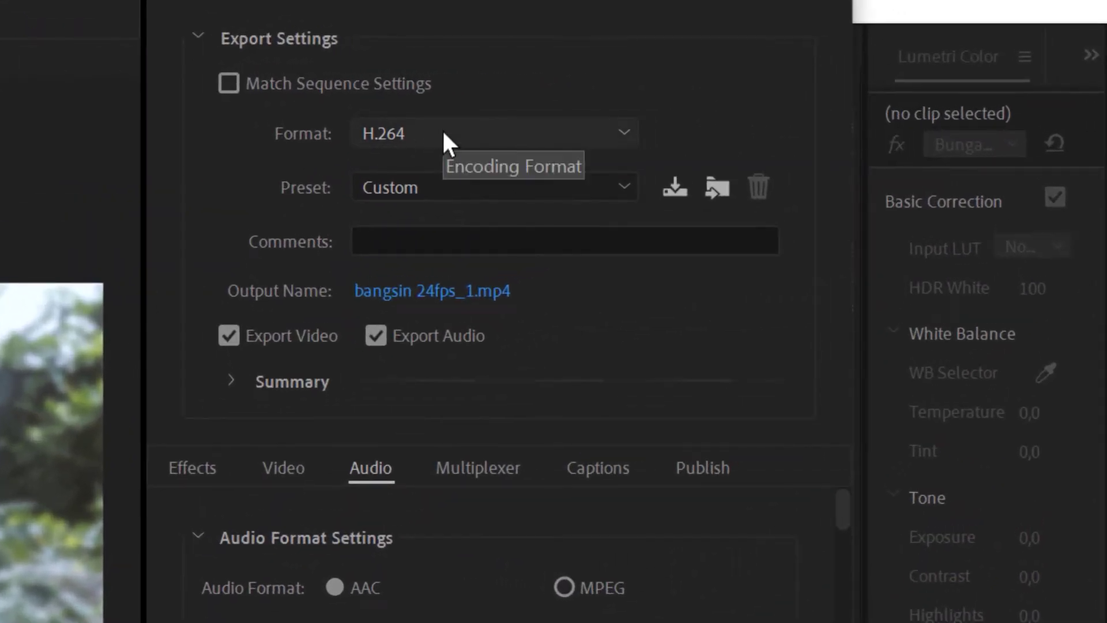
{"action": "left_click", "coordinate": [443, 132]}
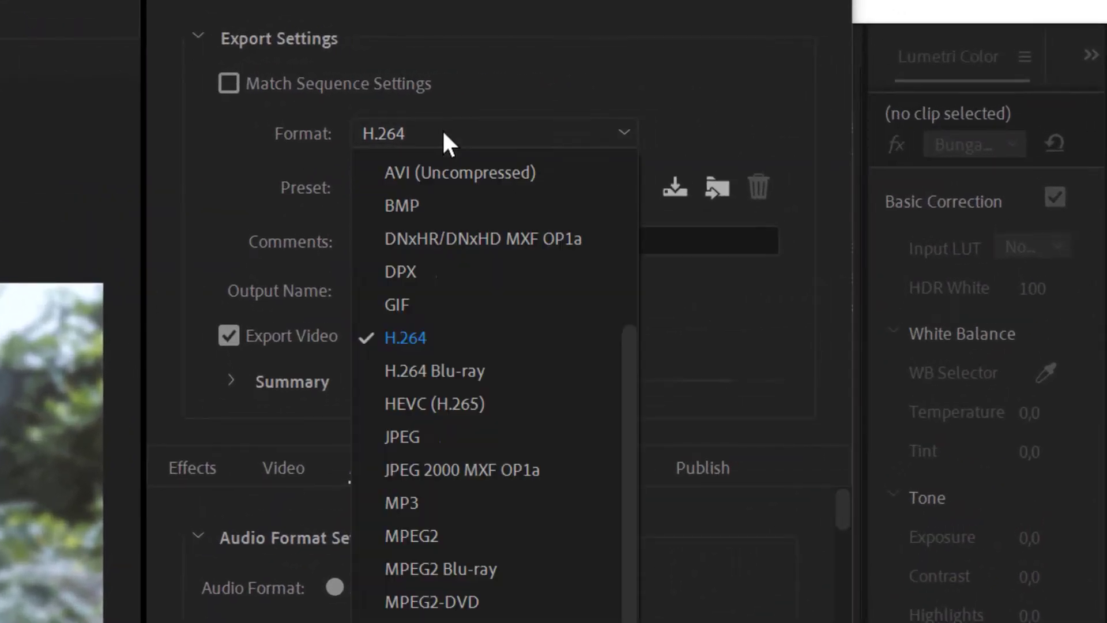
{"action": "left_click", "coordinate": [438, 337]}
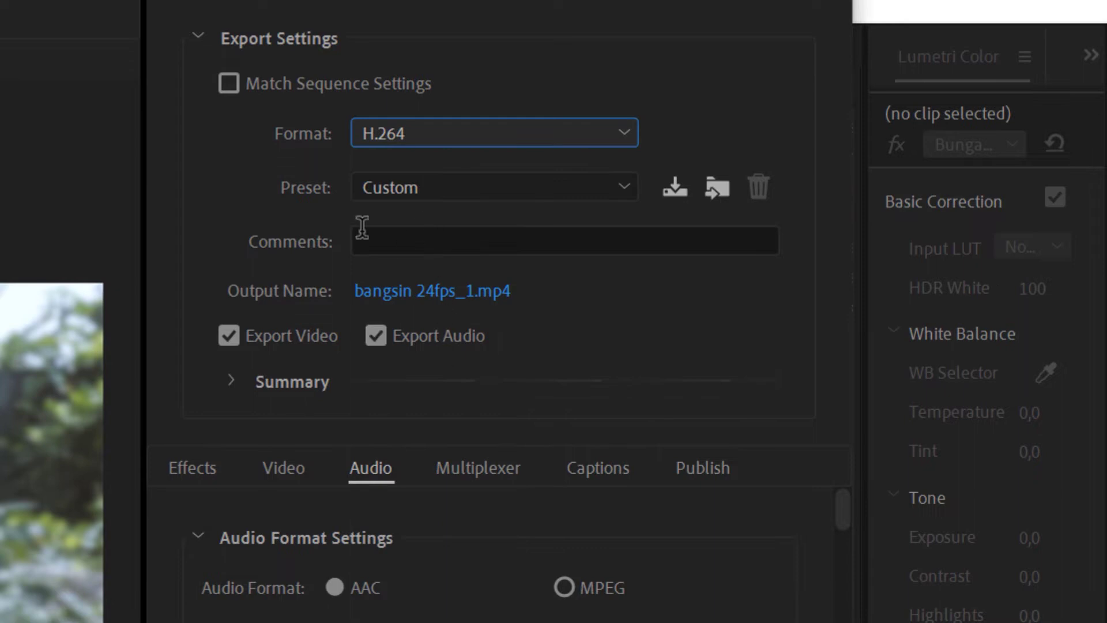
Step: Browse the export presets and apply Match Source - Adaptive High Bitrate
{"action": "left_click", "coordinate": [457, 43]}
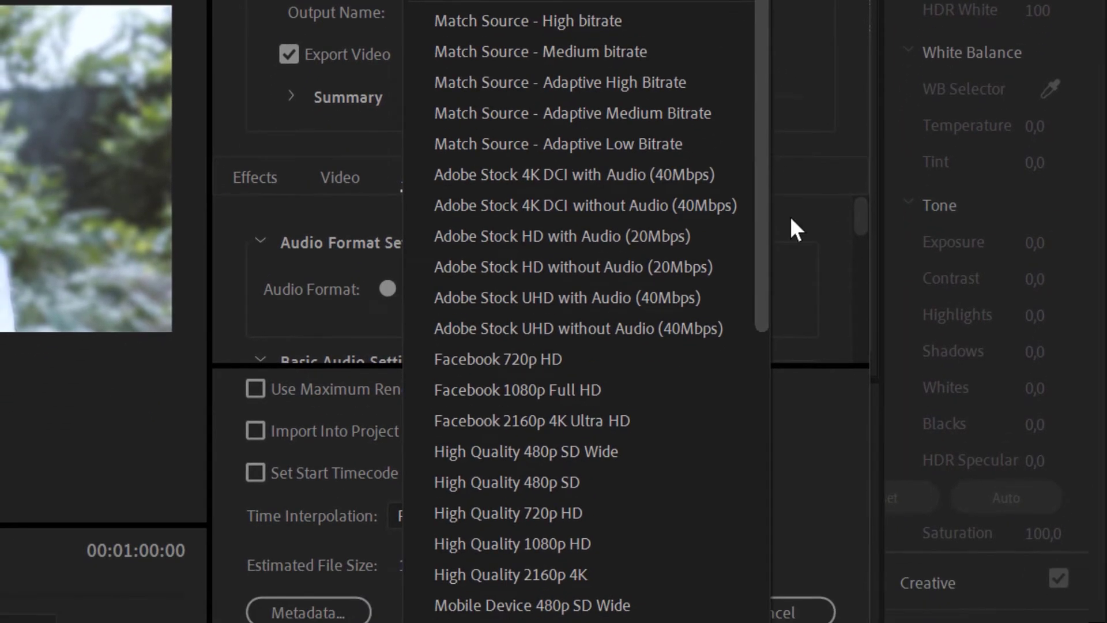
{"action": "scroll", "coordinate": [775, 455], "scroll_direction": "down", "scroll_amount": 10}
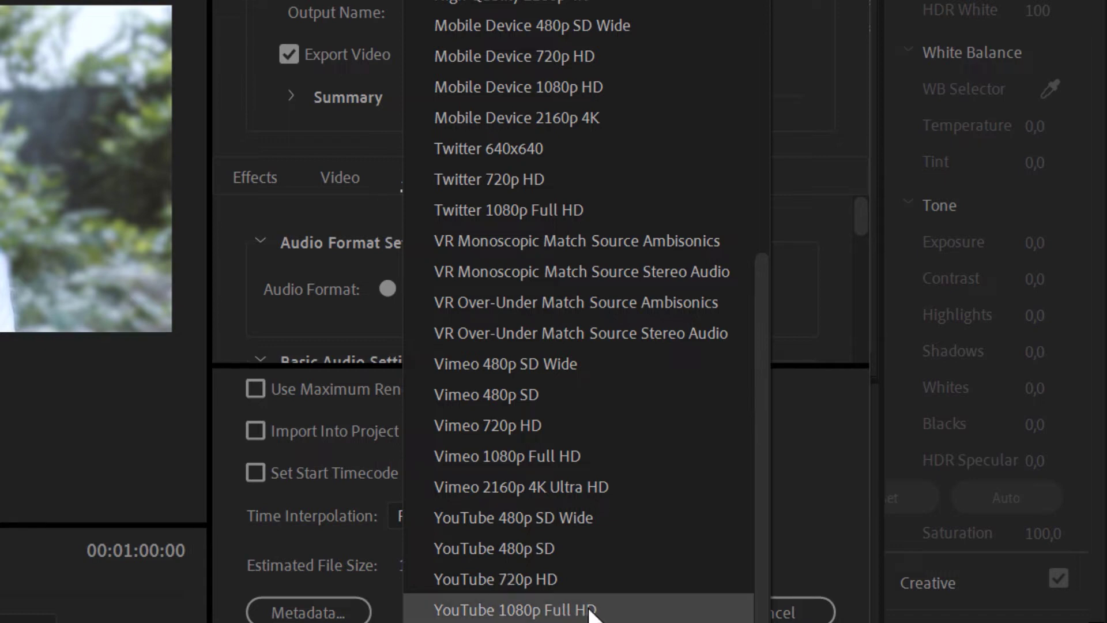
{"action": "left_click_drag", "start_coordinate": [760, 473], "coordinate": [762, 176]}
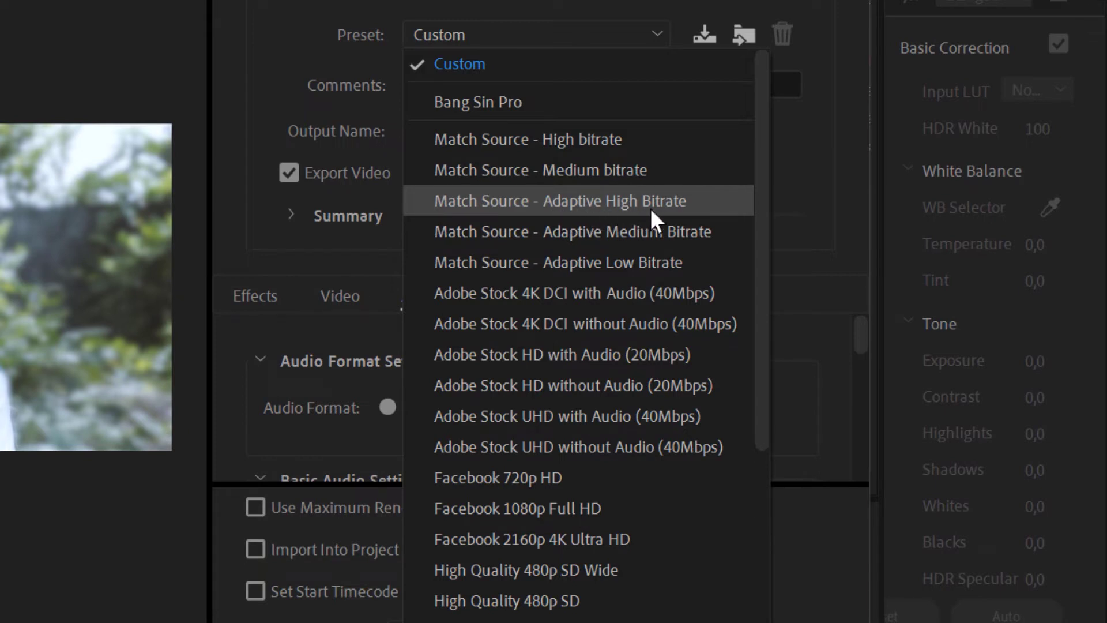
{"action": "left_click", "coordinate": [555, 206]}
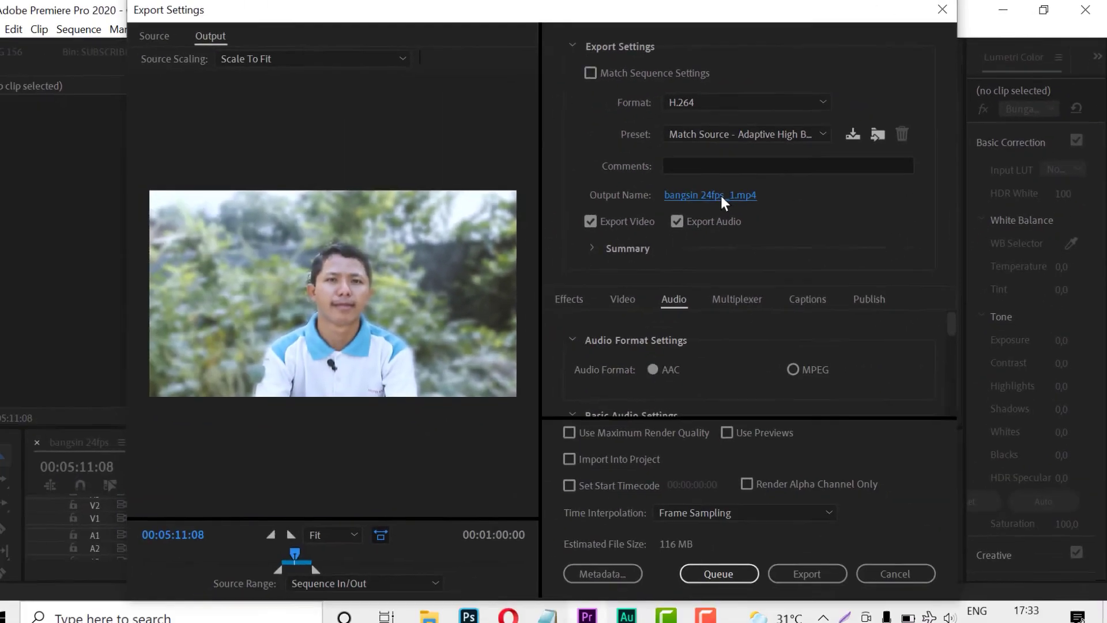
Step: Keep the output name bangsin 24fps_1.mp4 and leave both video and audio export enabled
{"action": "left_click", "coordinate": [721, 196]}
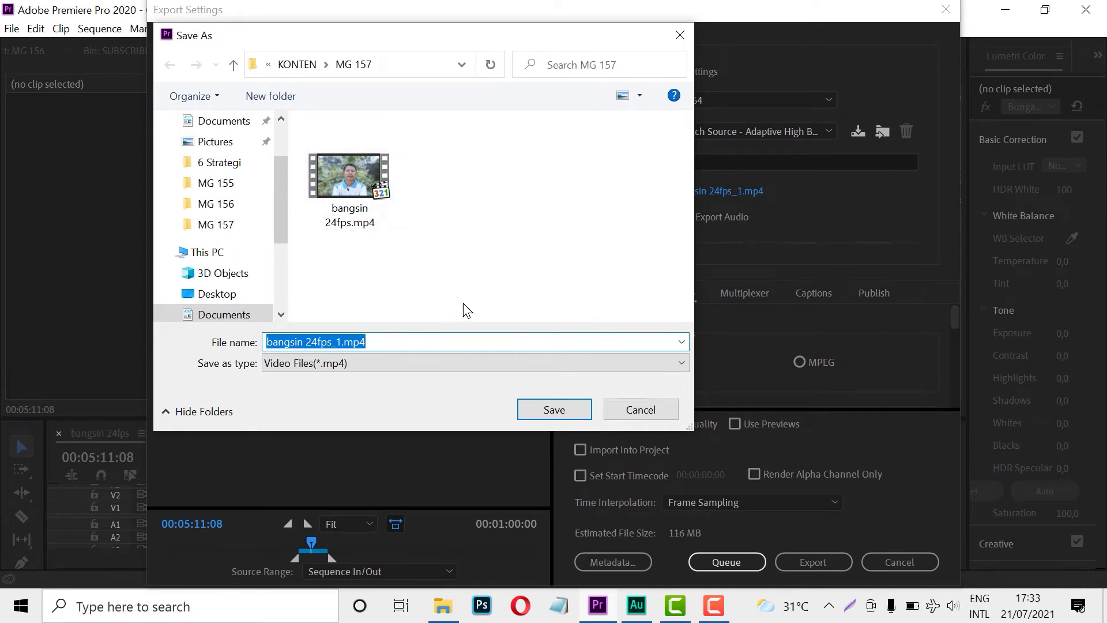
{"action": "left_click", "coordinate": [554, 410]}
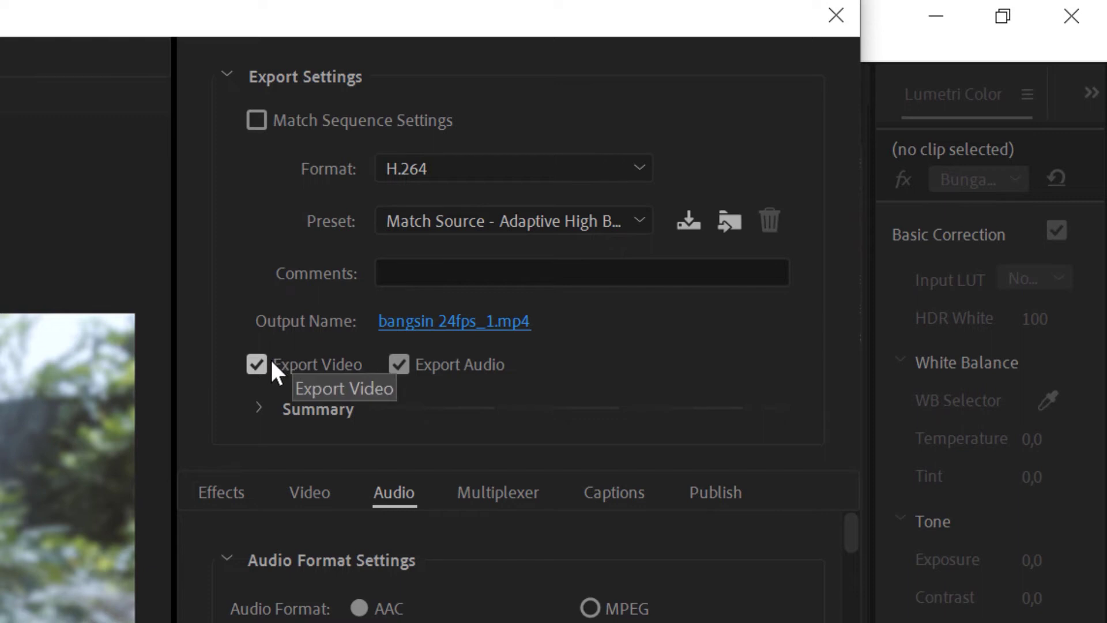
{"action": "left_click", "coordinate": [257, 359]}
{"action": "left_click", "coordinate": [257, 364]}
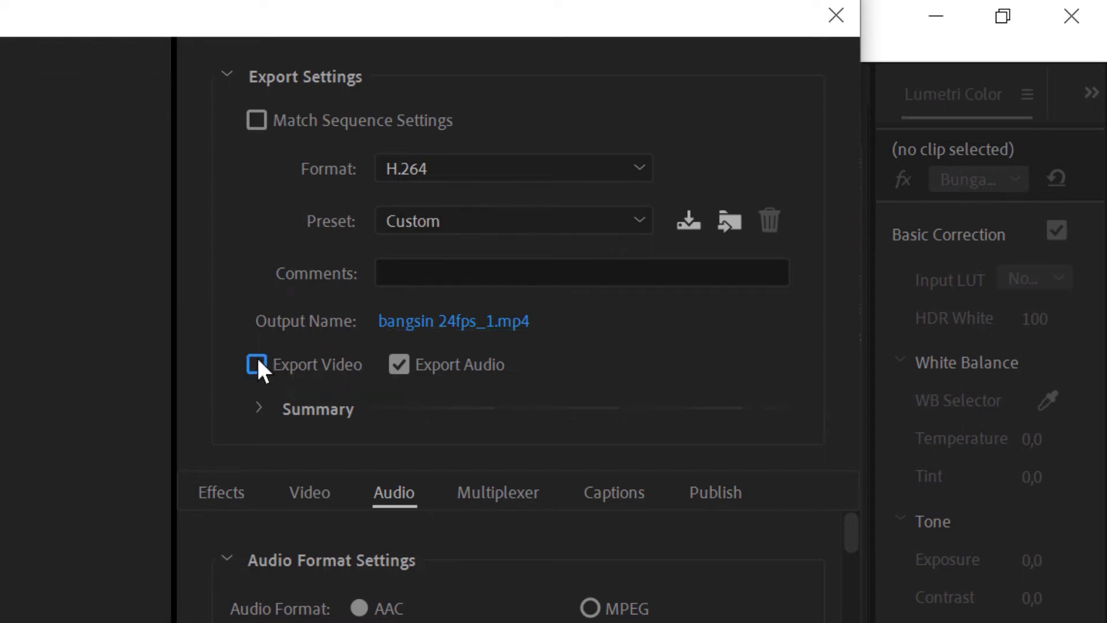
{"action": "left_click", "coordinate": [257, 364]}
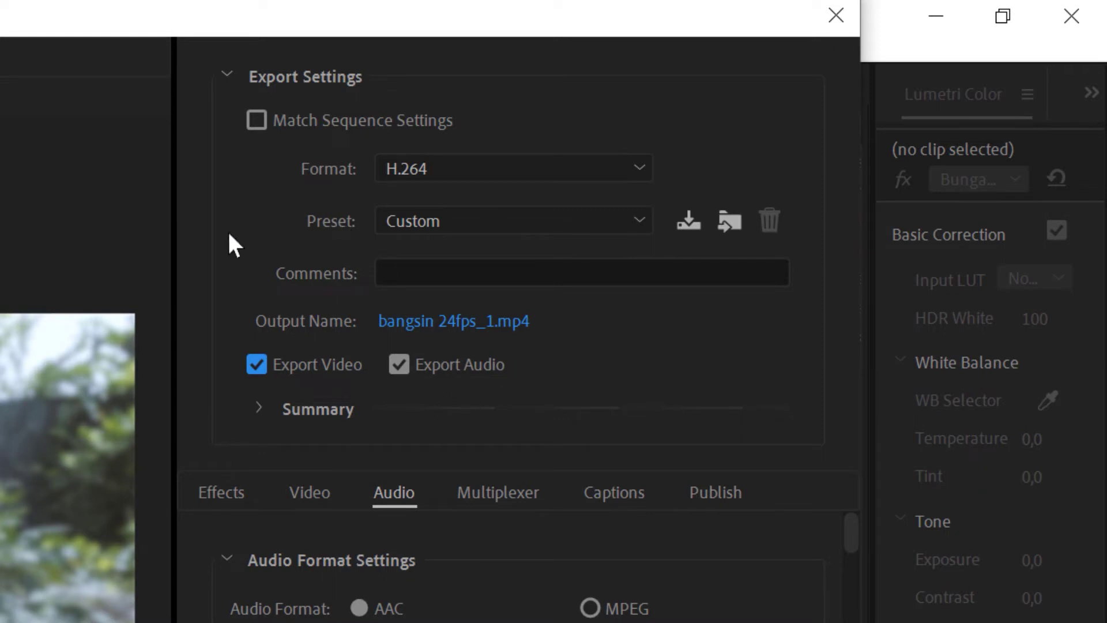
{"action": "left_click", "coordinate": [226, 81]}
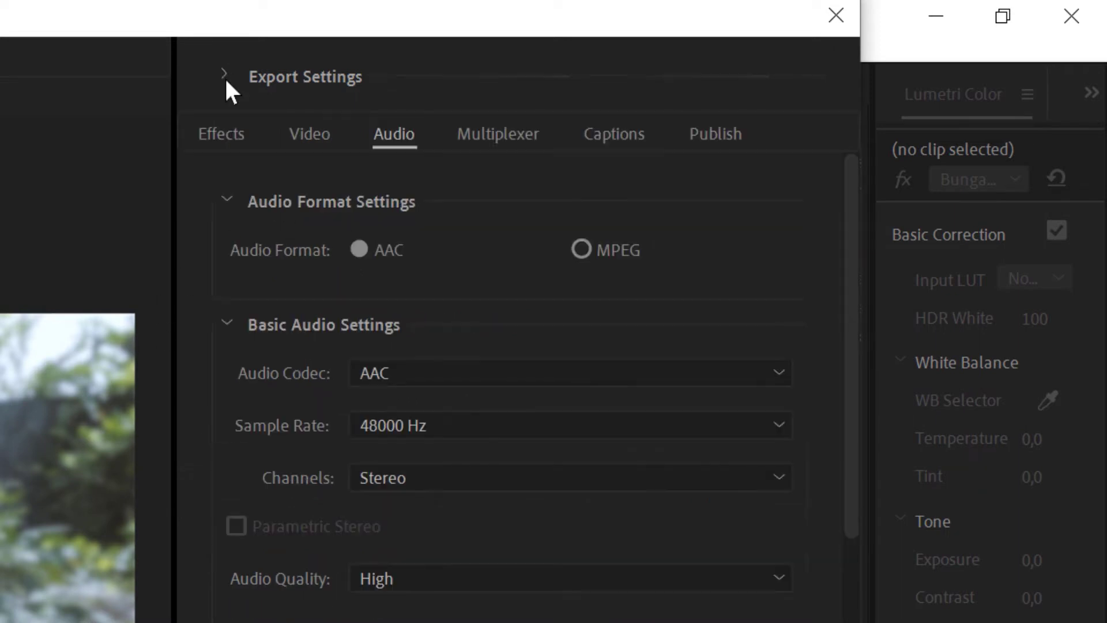
Step: Show the Video tab's Bitrate Settings: VBR, 1 pass, target 15,2, maximum 19 Mbps
{"action": "left_click", "coordinate": [308, 139]}
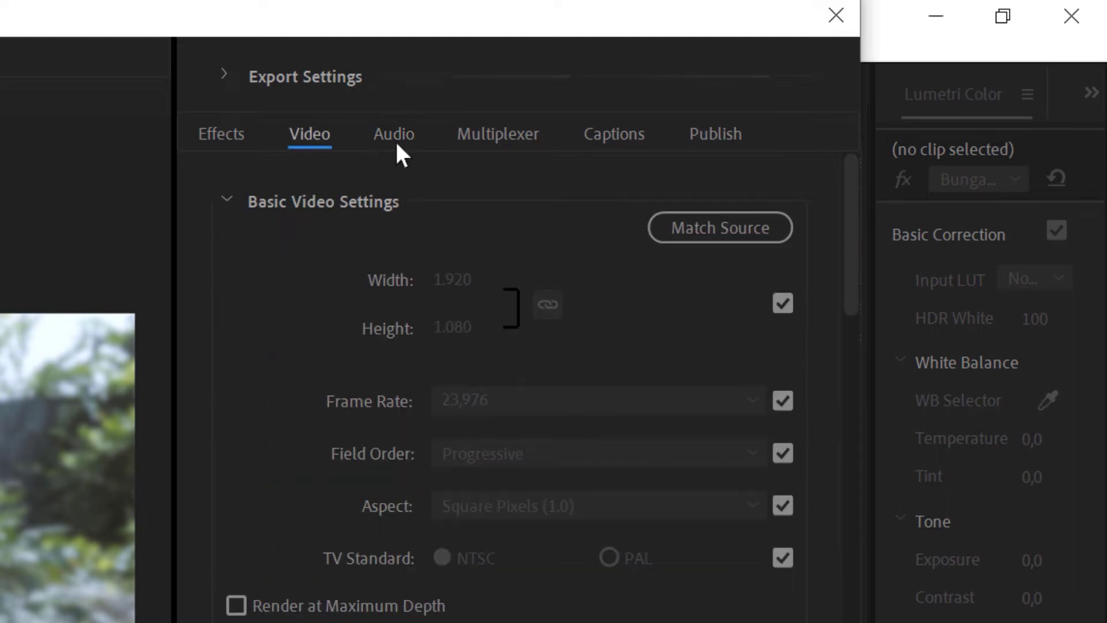
{"action": "mouse_move", "coordinate": [850, 238]}
{"action": "left_mouse_down"}
{"action": "mouse_move", "coordinate": [853, 279]}
{"action": "mouse_move", "coordinate": [844, 208]}
{"action": "left_mouse_up"}
{"action": "left_click_drag", "start_coordinate": [845, 257], "coordinate": [881, 620]}
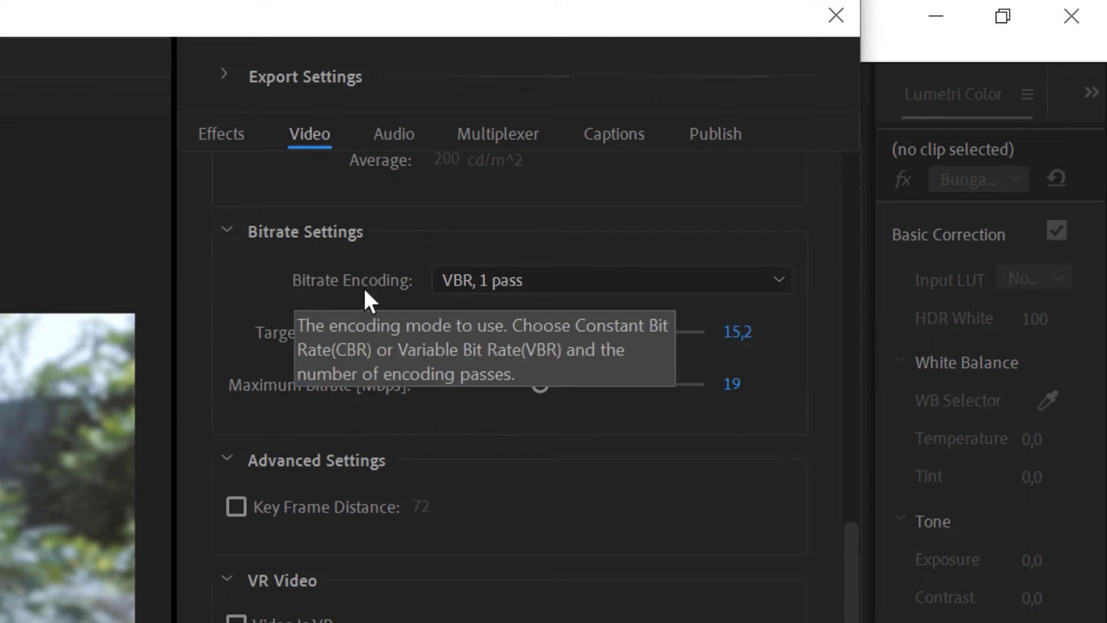
Step: Switch bitrate encoding to VBR, 2 pass with a 4 Mbps target and 8 Mbps maximum
{"action": "left_click", "coordinate": [488, 286]}
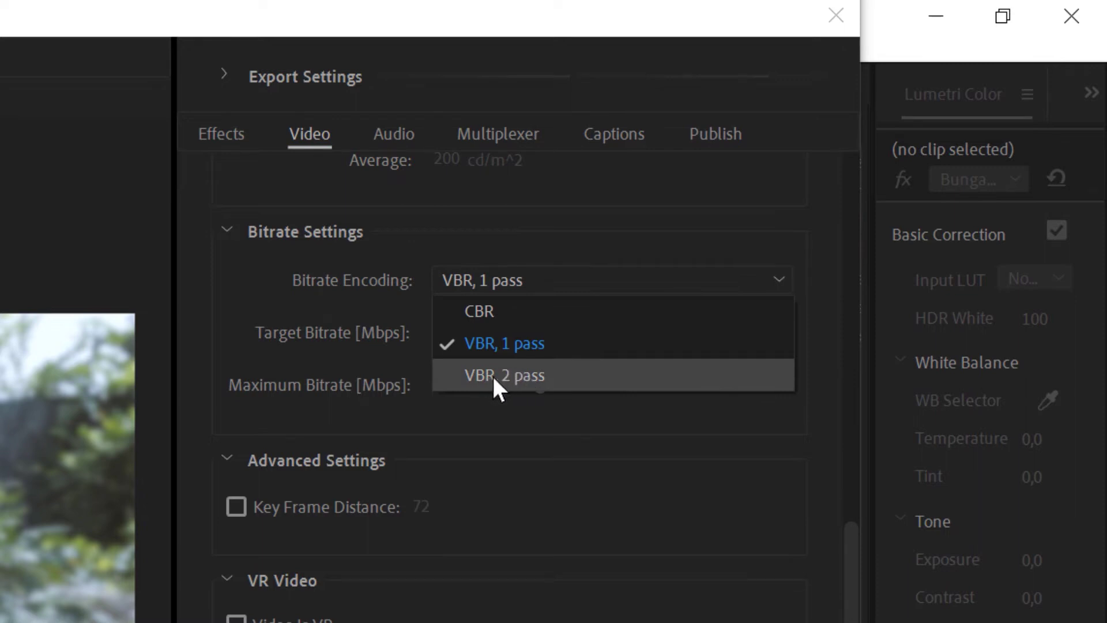
{"action": "left_click", "coordinate": [549, 379]}
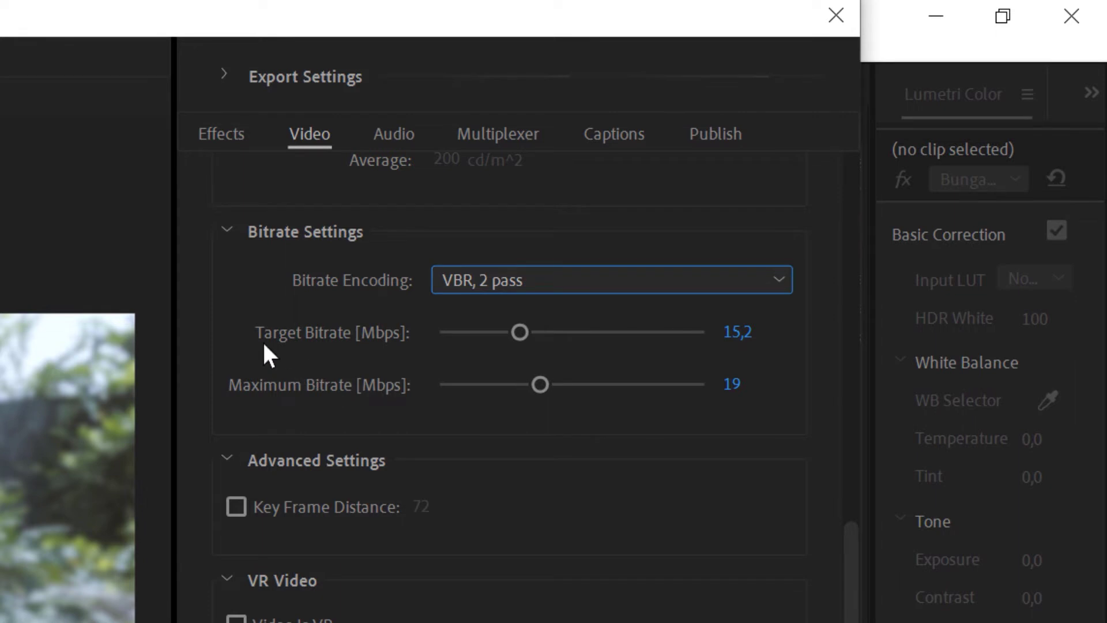
{"action": "left_click", "coordinate": [739, 331]}
{"action": "type", "text": "4"}
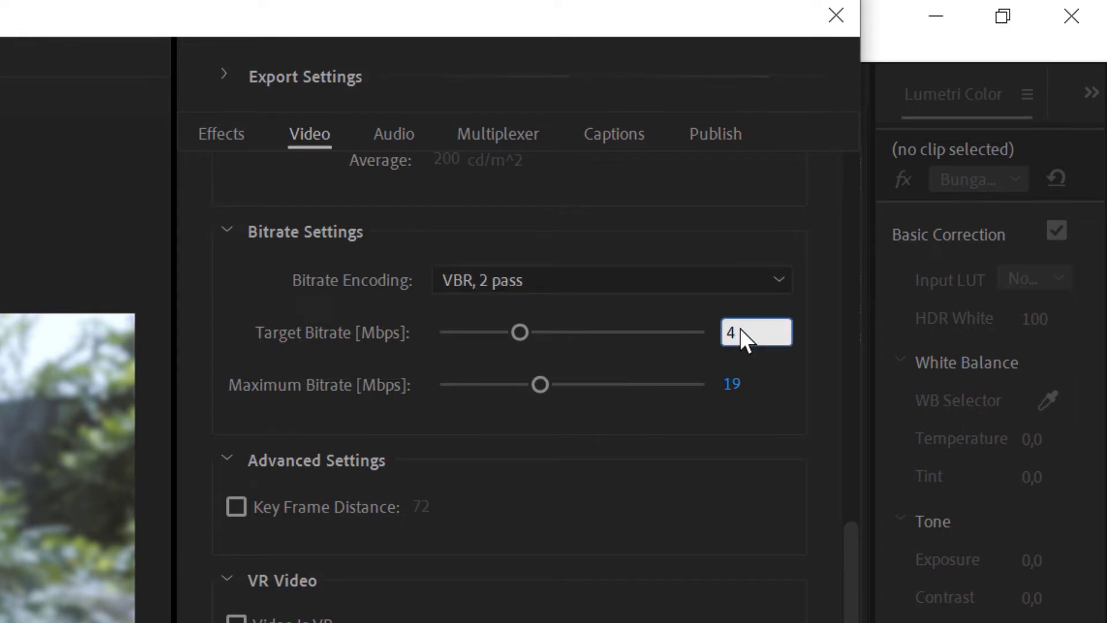
{"action": "key", "text": "Return"}
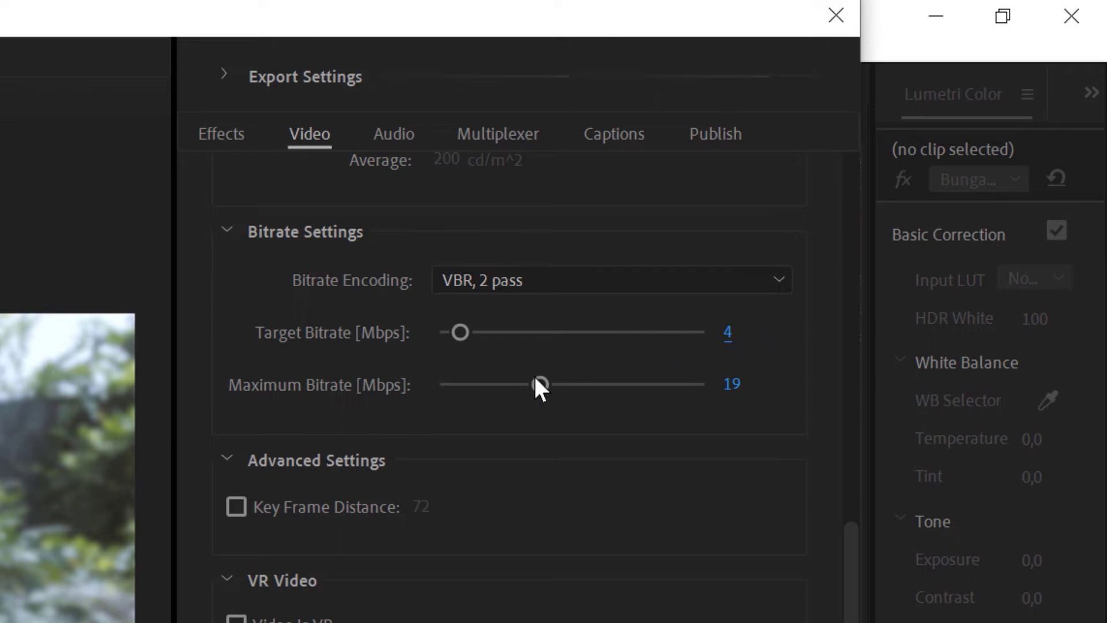
{"action": "left_click", "coordinate": [732, 385]}
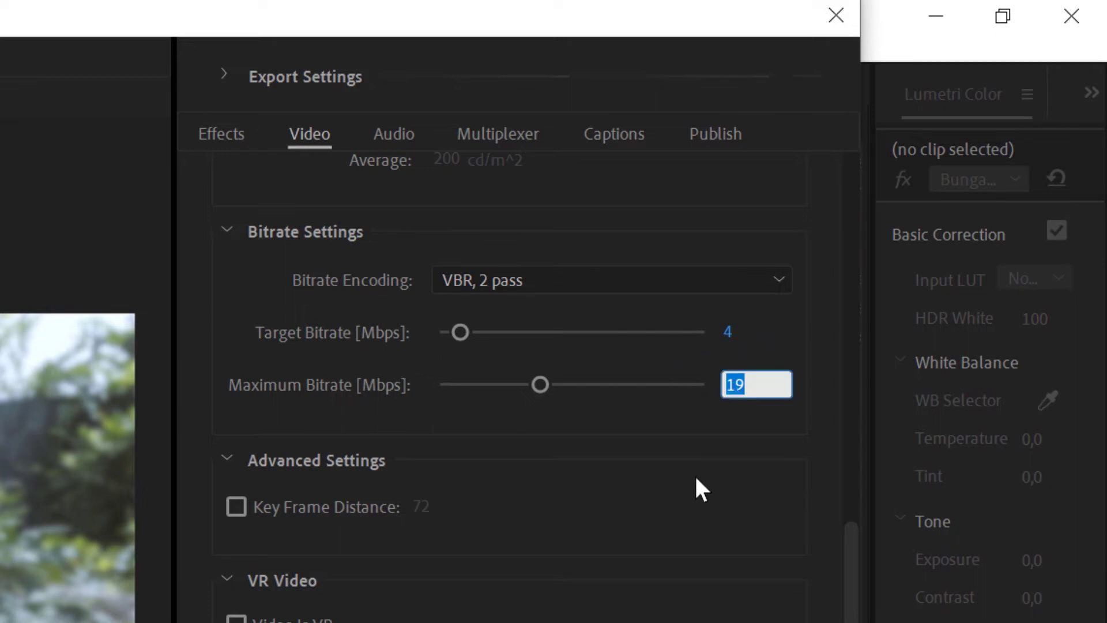
{"action": "type", "text": "8"}
{"action": "key", "text": "Return"}
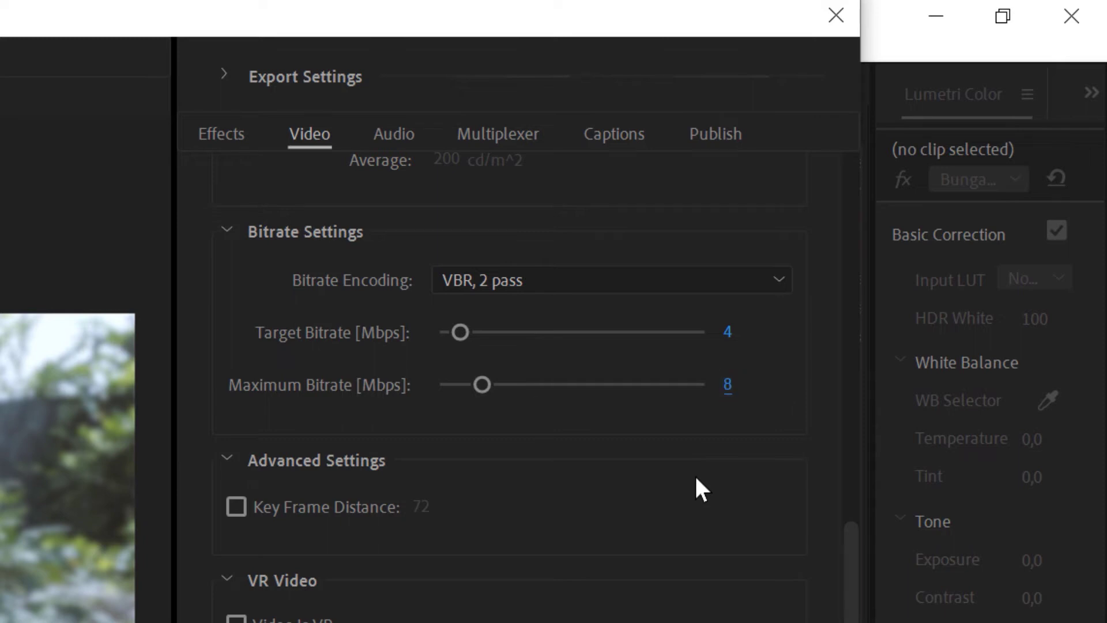
Step: Lower the target bitrate to 2 Mbps and the maximum bitrate to 5 Mbps
{"action": "left_click", "coordinate": [728, 335]}
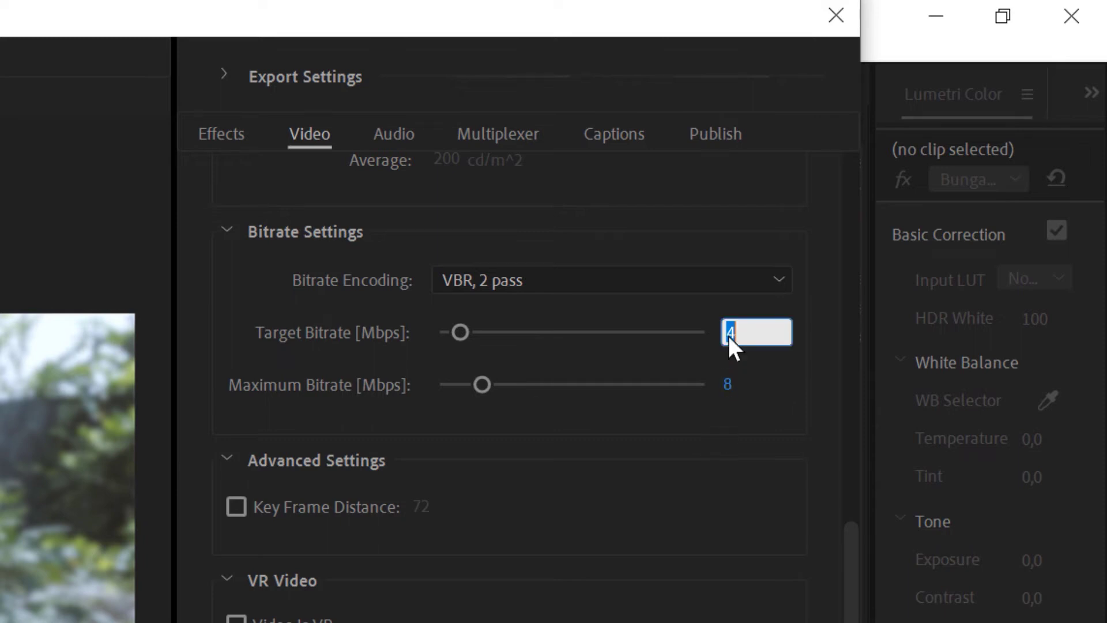
{"action": "type", "text": "2"}
{"action": "key", "text": "Return"}
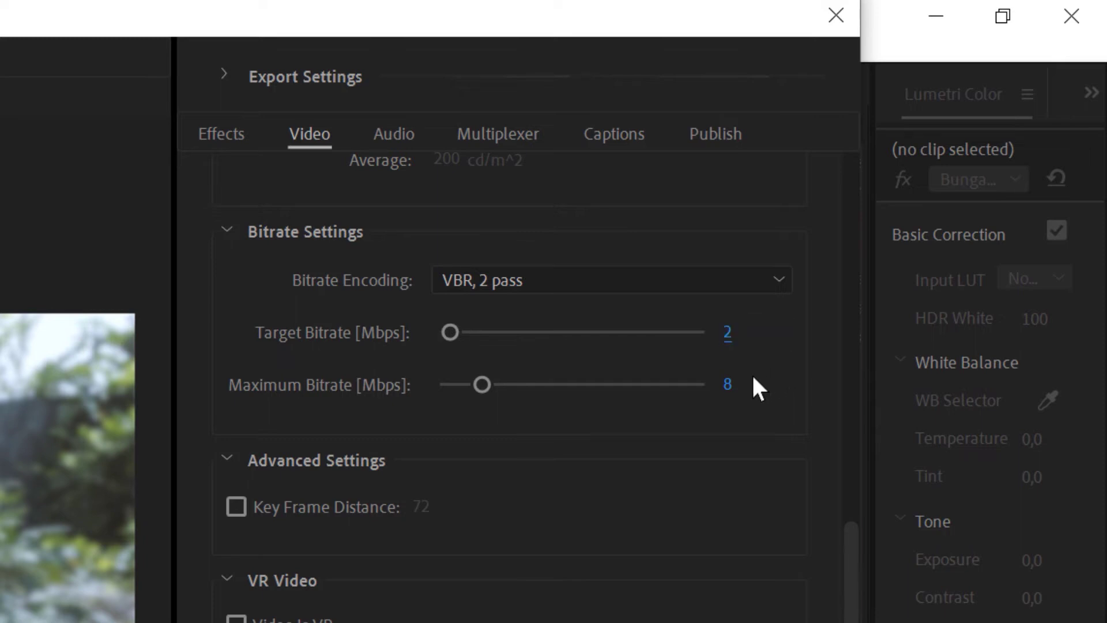
{"action": "left_click", "coordinate": [727, 387]}
{"action": "type", "text": "5"}
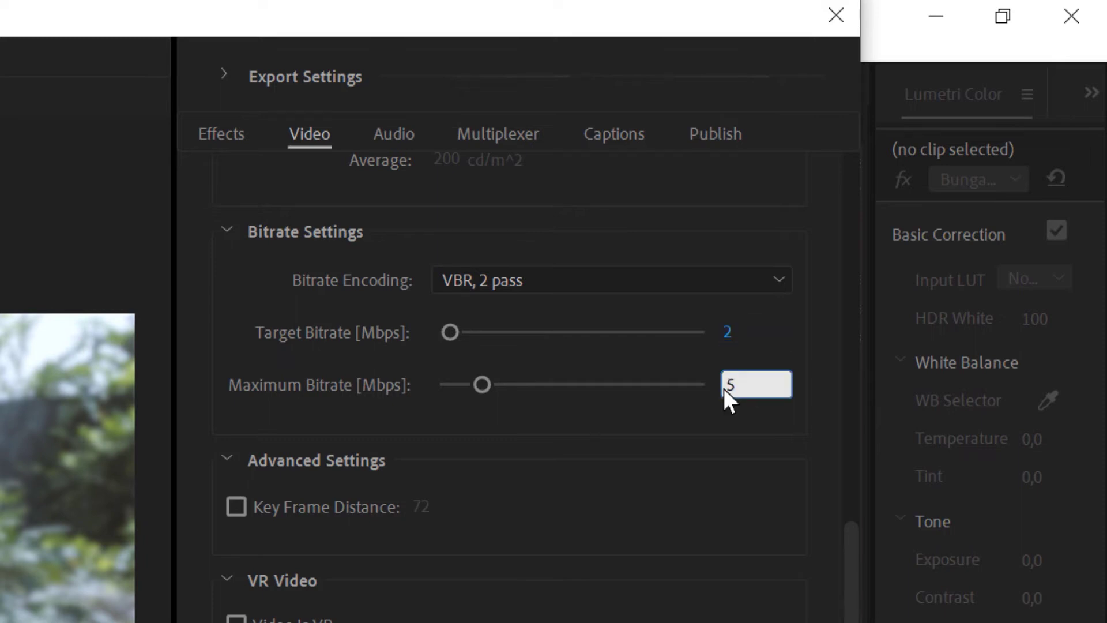
{"action": "key", "text": "Return"}
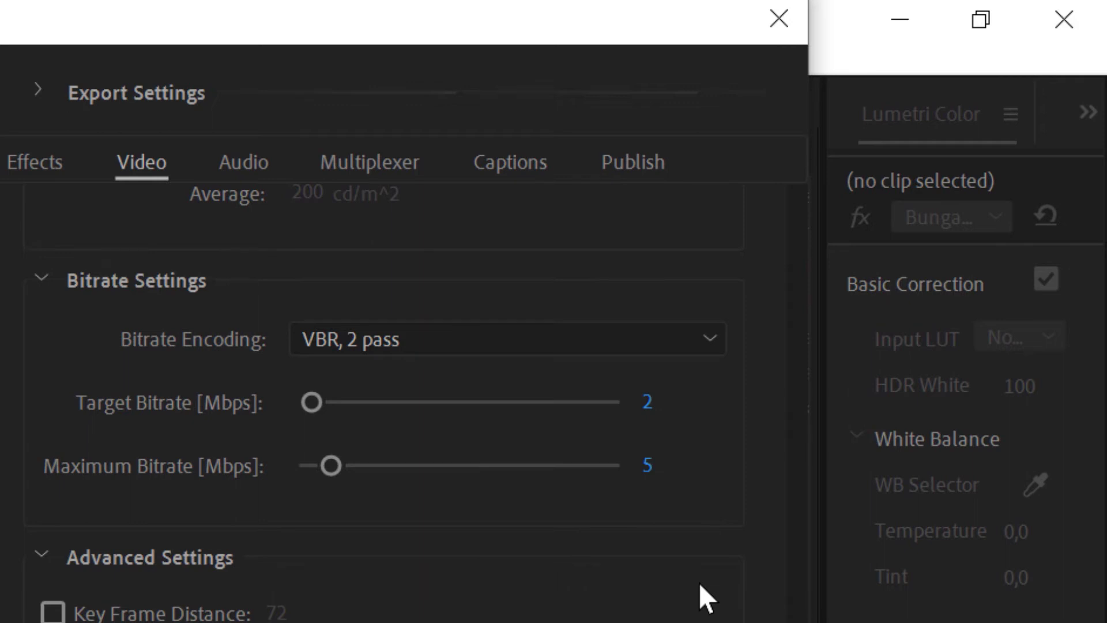
Step: Set the target bitrate to 4 Mbps and maximum to 8 Mbps, estimating 32 MB
{"action": "left_click", "coordinate": [648, 415]}
{"action": "type", "text": "4"}
{"action": "key", "text": "Return"}
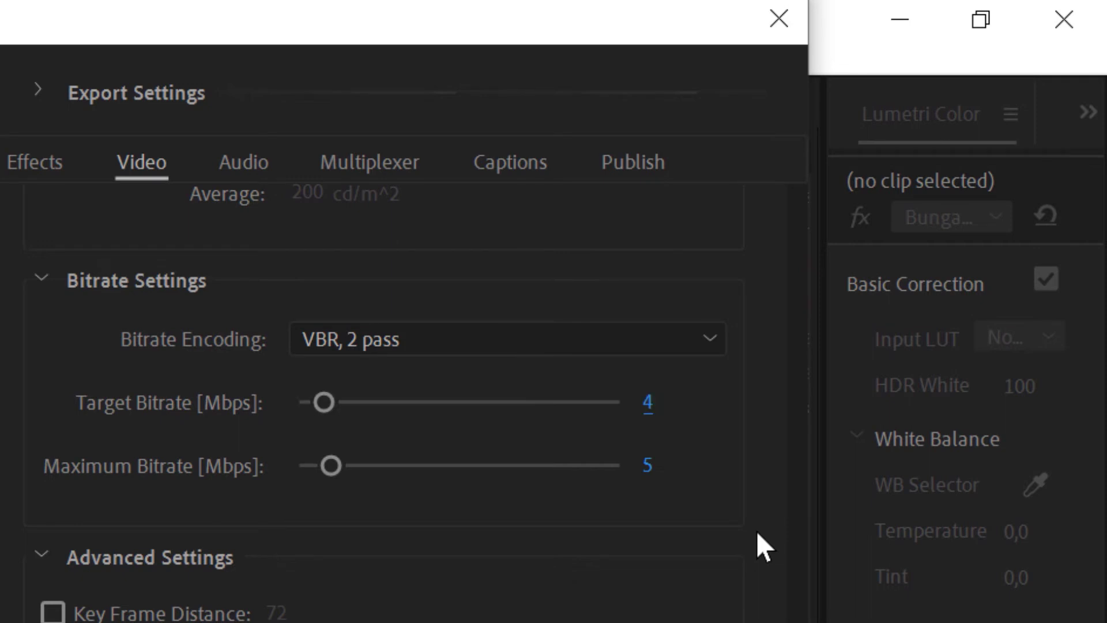
{"action": "left_click", "coordinate": [653, 465]}
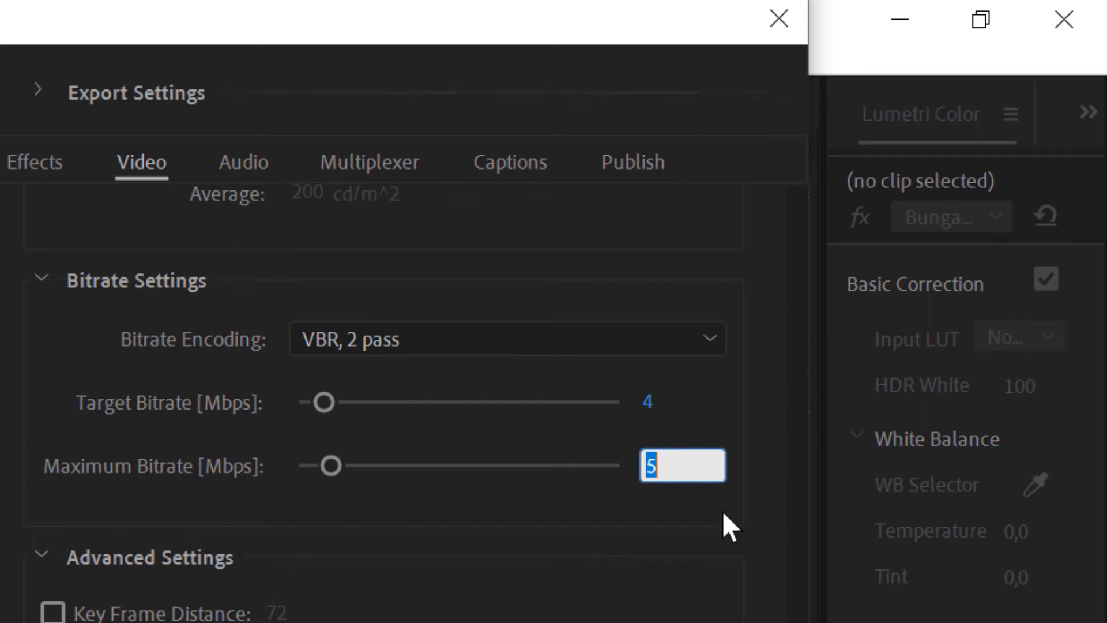
{"action": "type", "text": "8"}
{"action": "key", "text": "Return"}
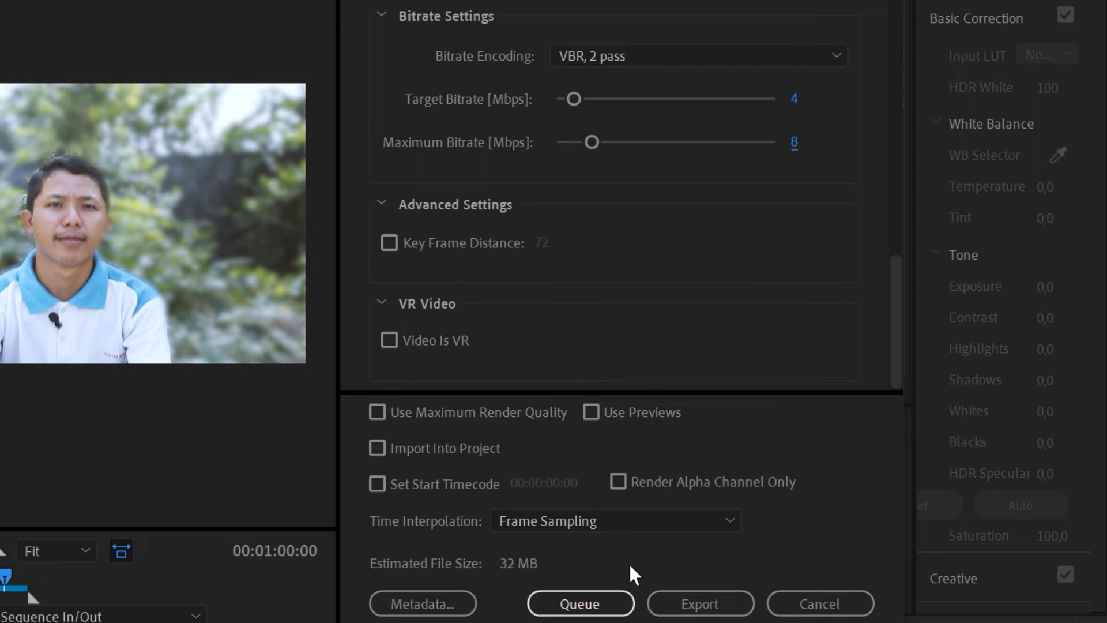
Step: Export bangsin 24fps with the VBR 2-pass low-bitrate settings
{"action": "left_click", "coordinate": [695, 604]}
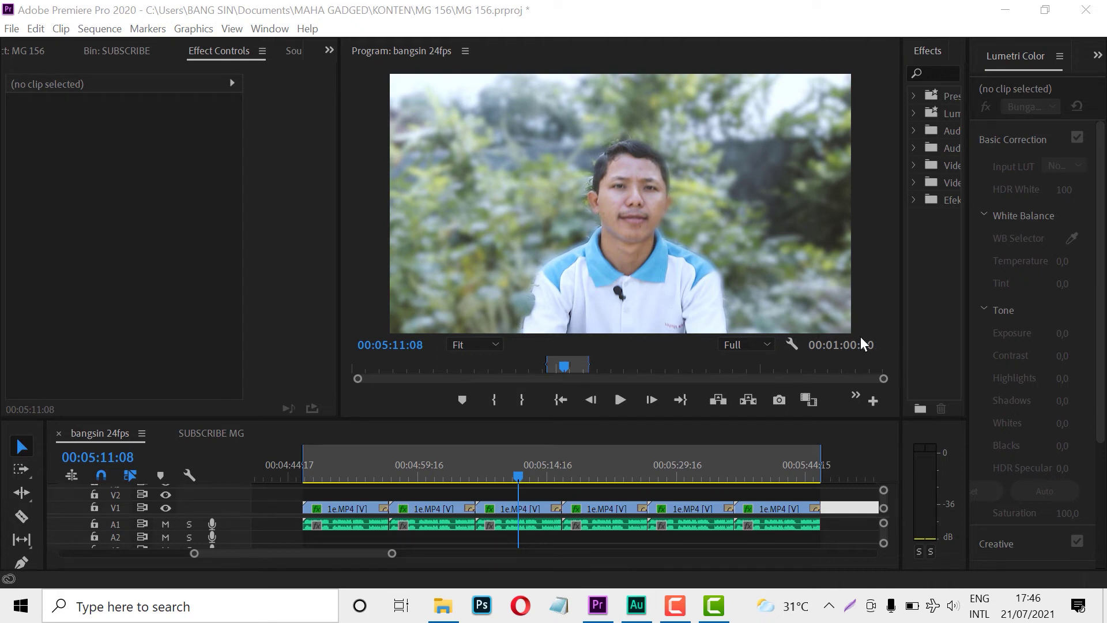
Step: In the MG 157 folder, compare bangsin 24fps.mp4 (120.648 KB) with bangsin 24fps_1.mp4 (31.881 KB)
{"action": "mouse_move", "coordinate": [448, 609]}
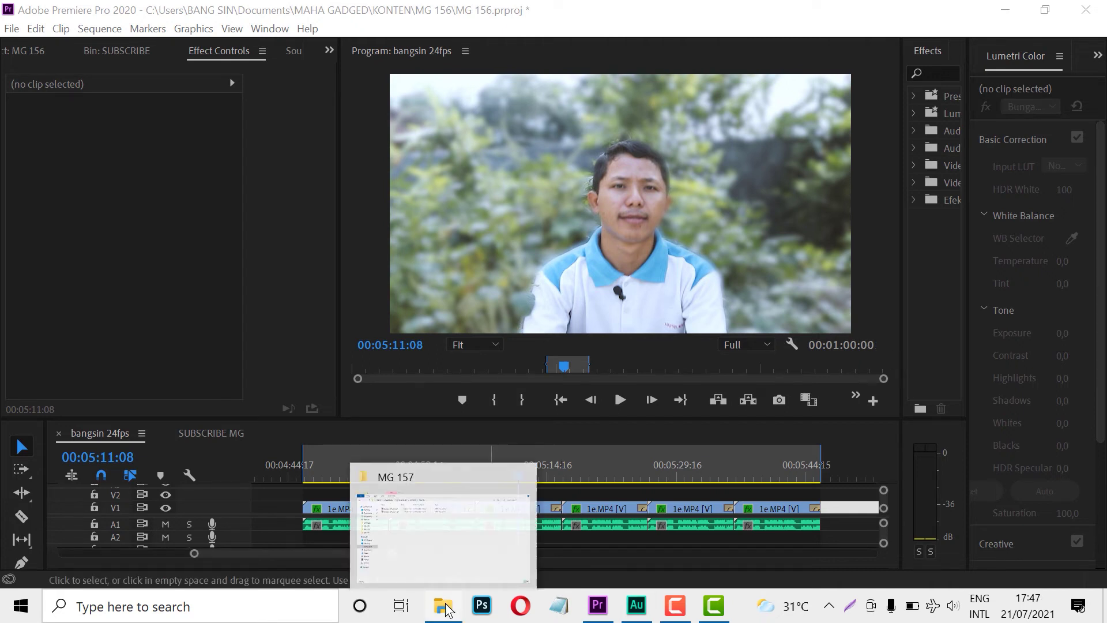
{"action": "left_click", "coordinate": [446, 608]}
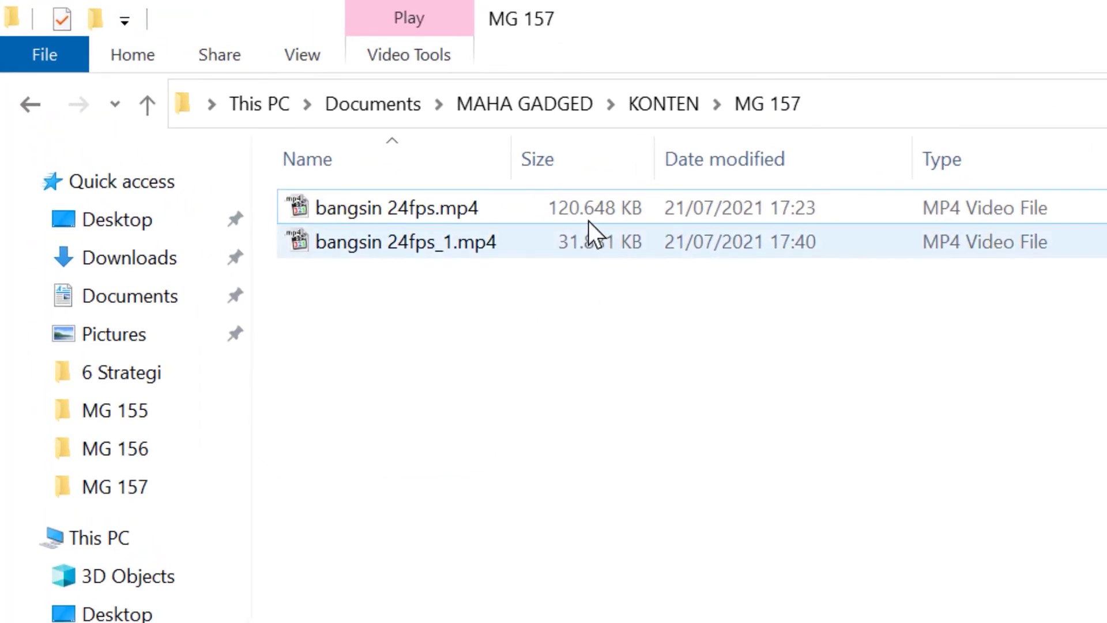
{"action": "left_click", "coordinate": [574, 209]}
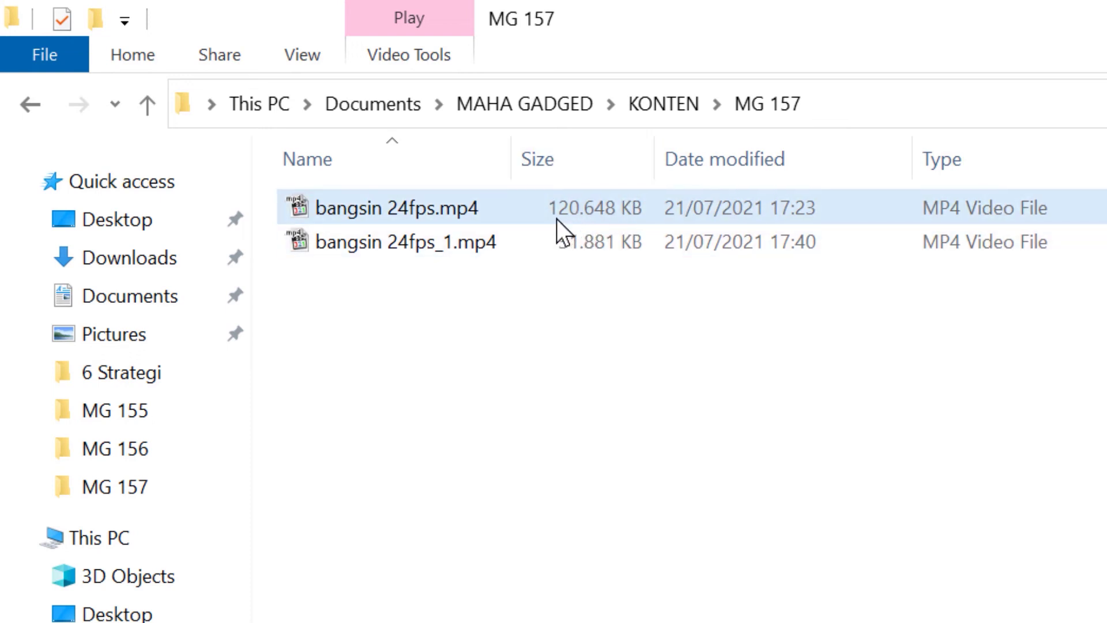
{"action": "left_click", "coordinate": [657, 238]}
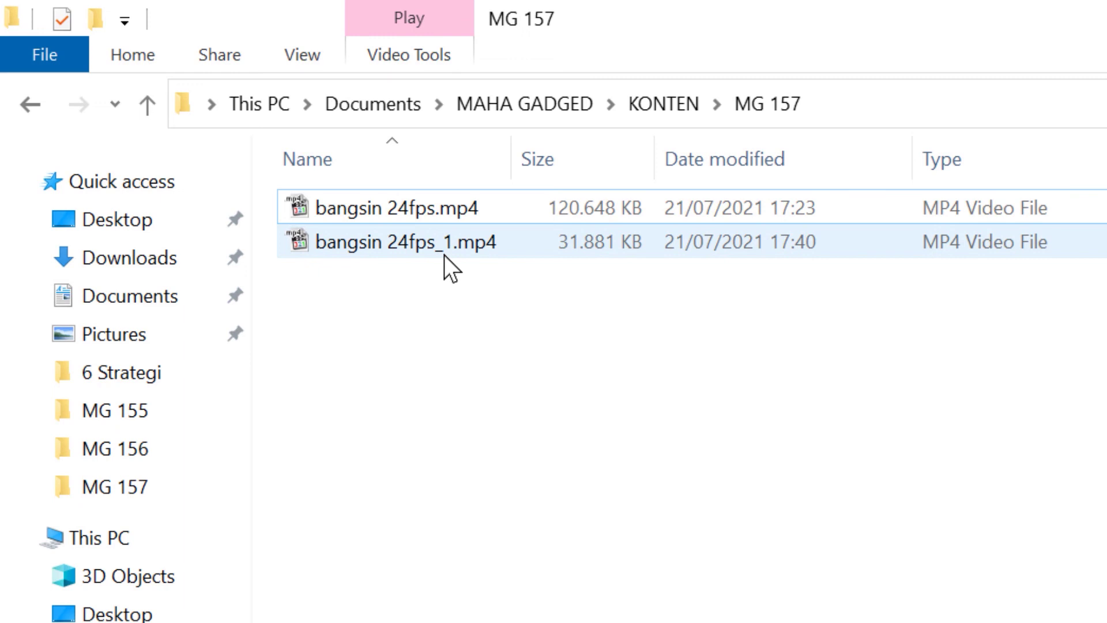
{"action": "left_click", "coordinate": [565, 220]}
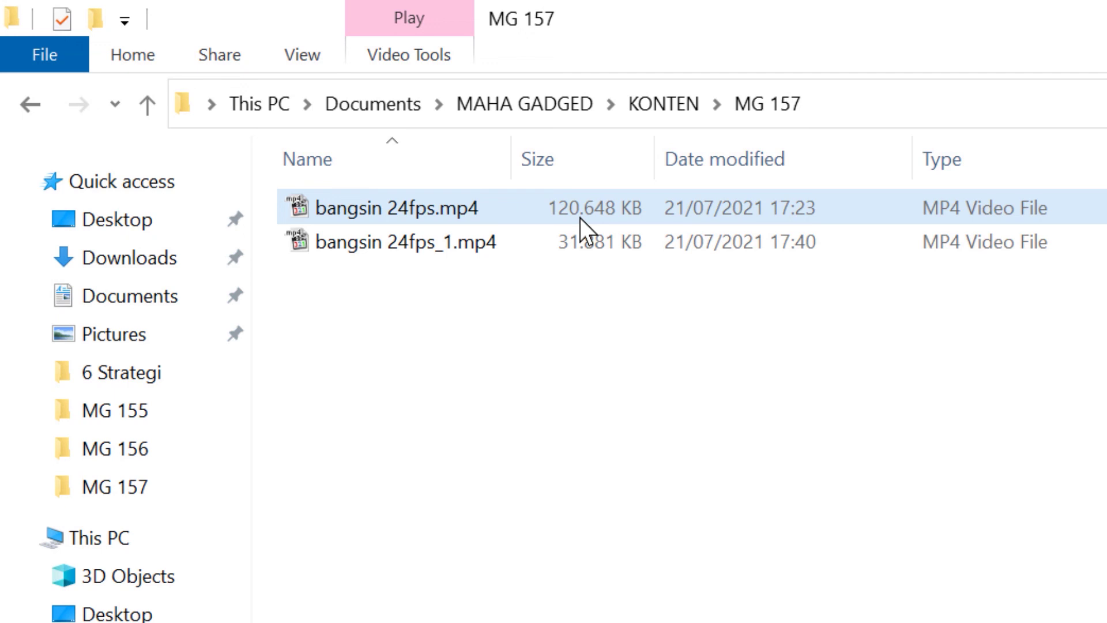
{"action": "left_click", "coordinate": [577, 240]}
{"action": "left_click", "coordinate": [580, 221]}
{"action": "left_click", "coordinate": [579, 216], "text": "ctrl"}
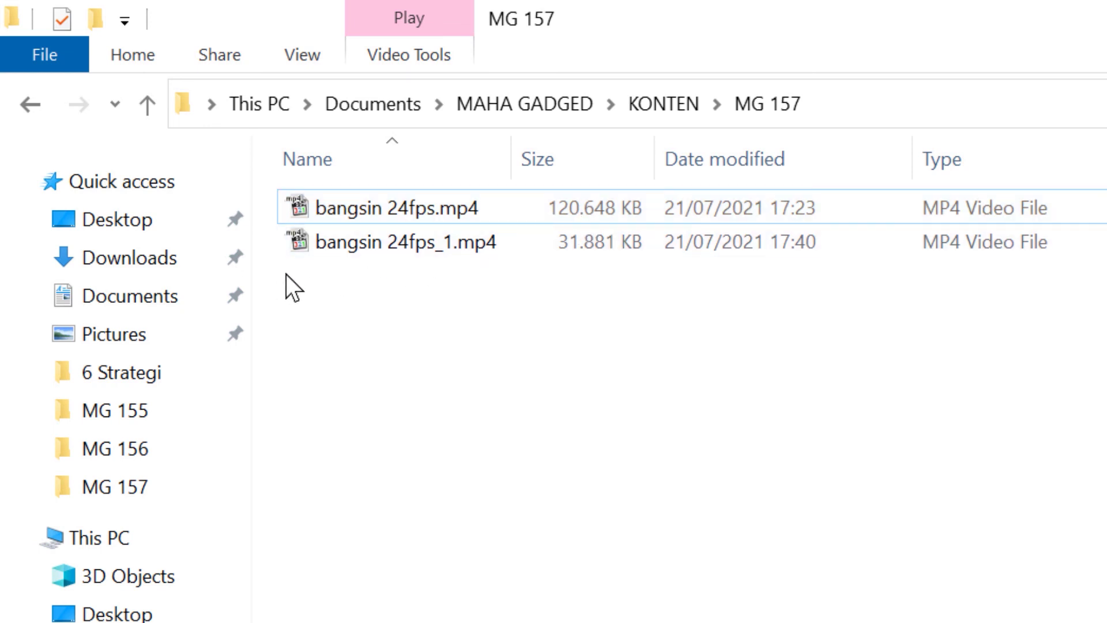